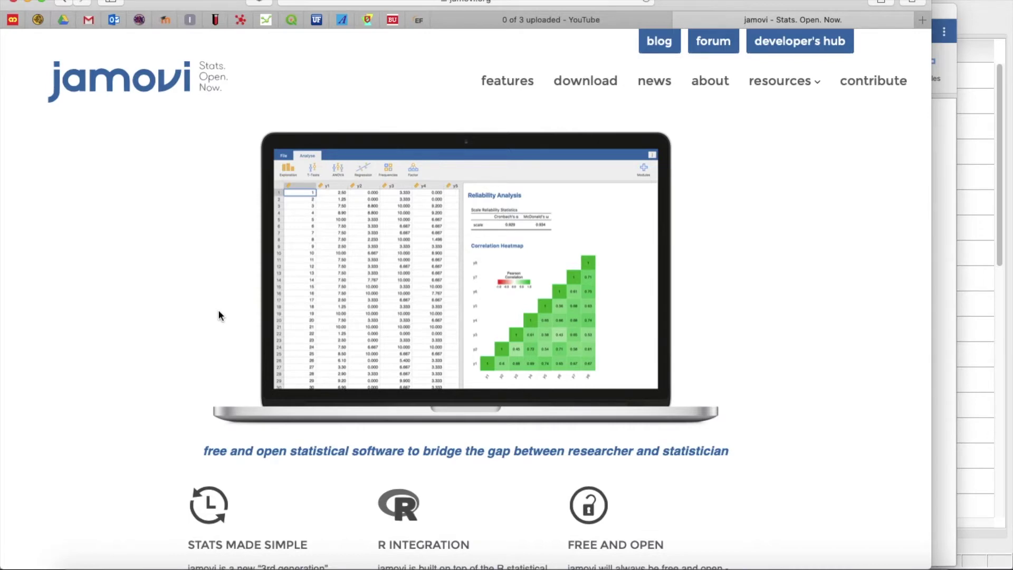
Look over the jamovi website, the empty SPSS variable view, the YouTube channel and the SPSS Data Analysis Workshop 2019 course page
key("ctrl+Up")
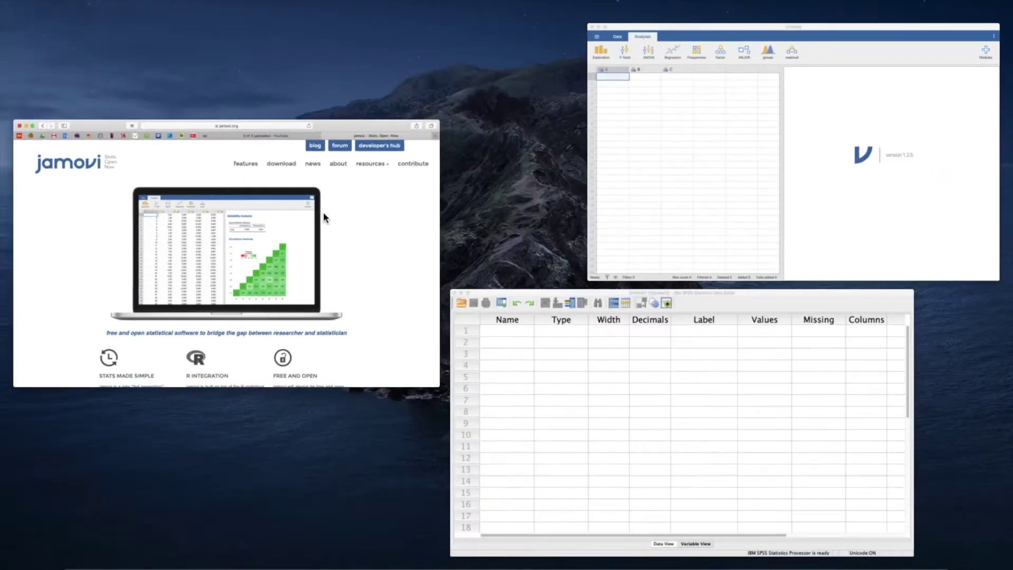
left_click(452, 401)
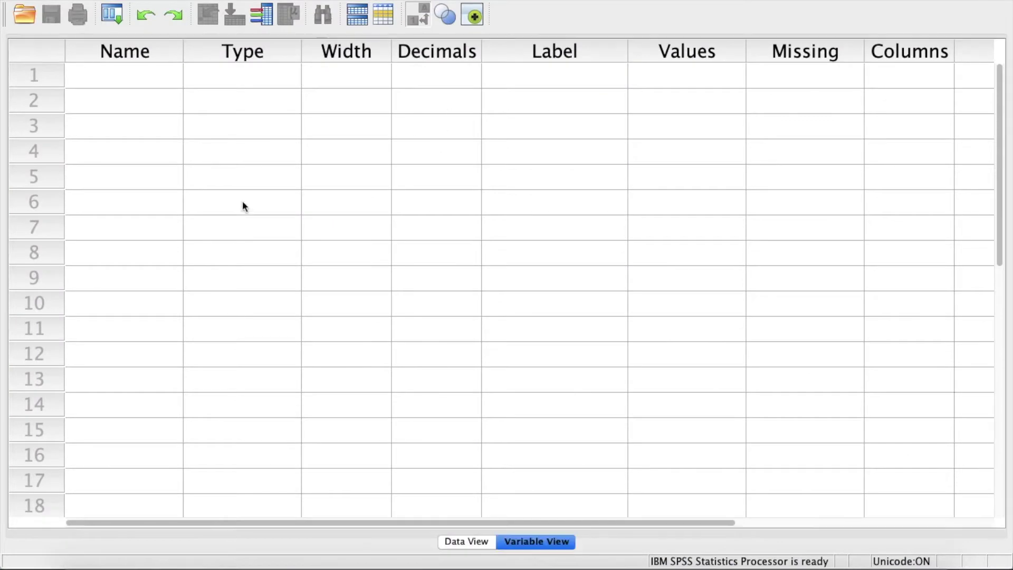
key("ctrl+Up")
left_click(194, 256)
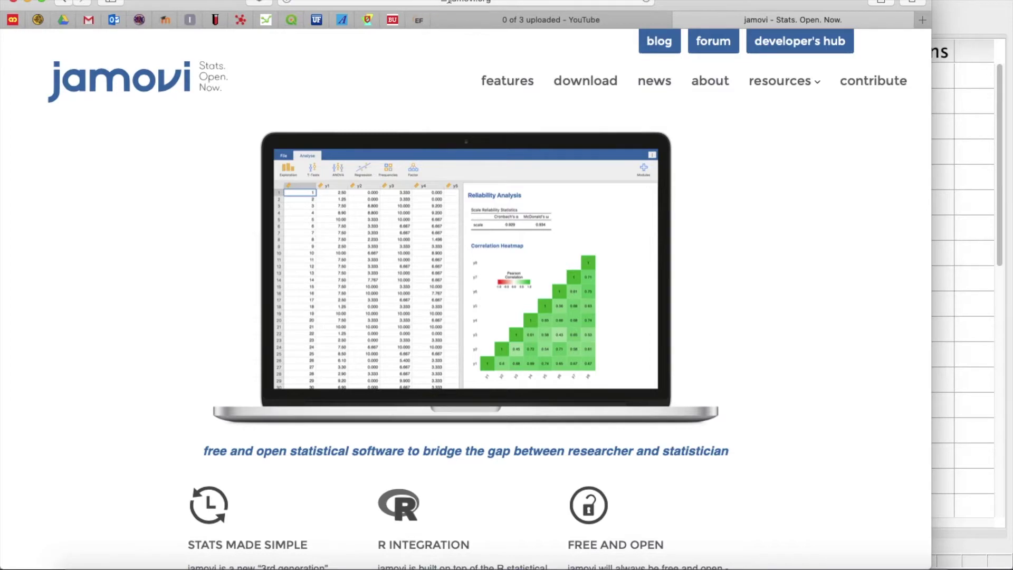
left_click(476, 2)
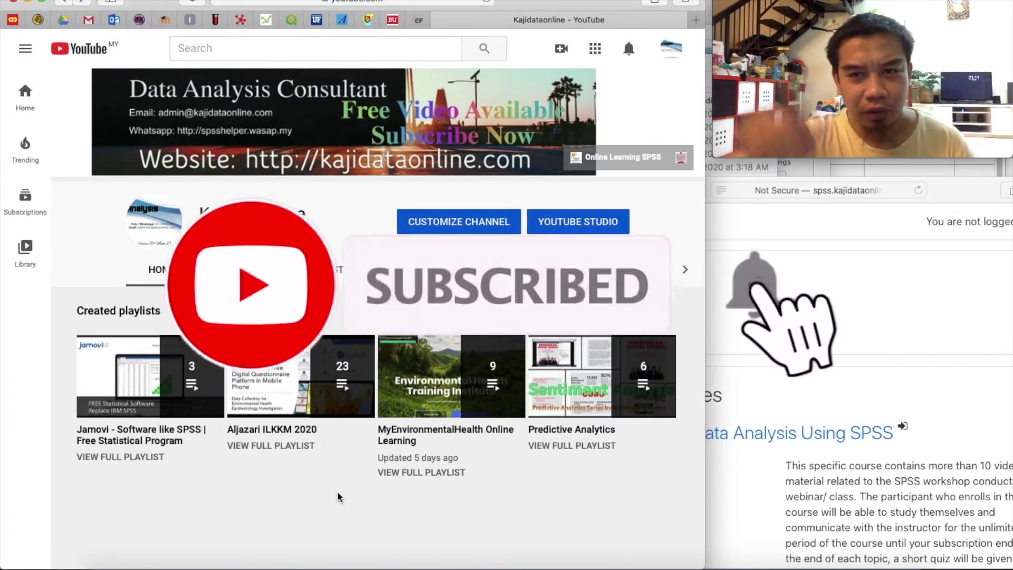
left_click(816, 335)
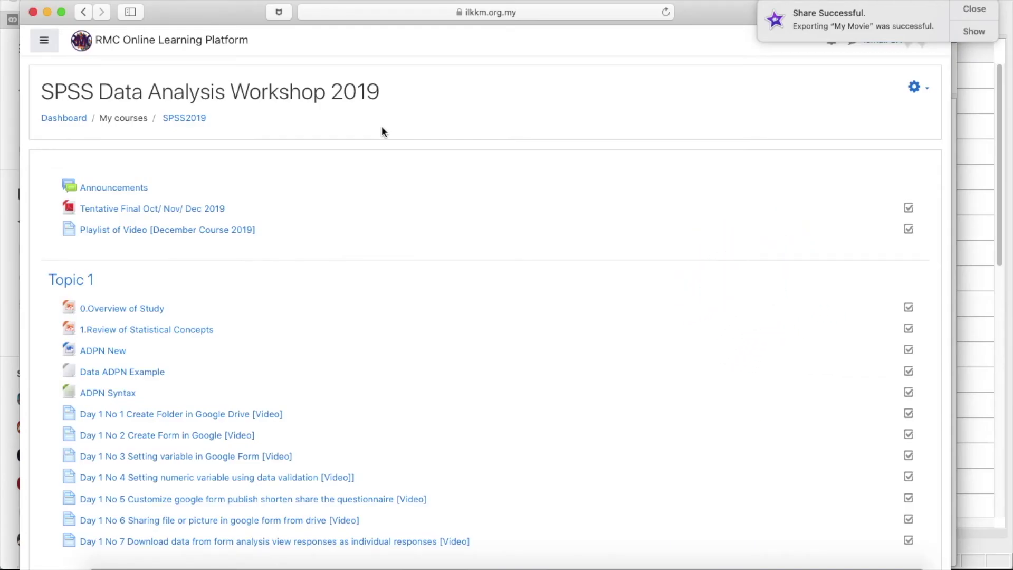
scroll(383, 130, "down", 20)
scroll(383, 131, "up", 5)
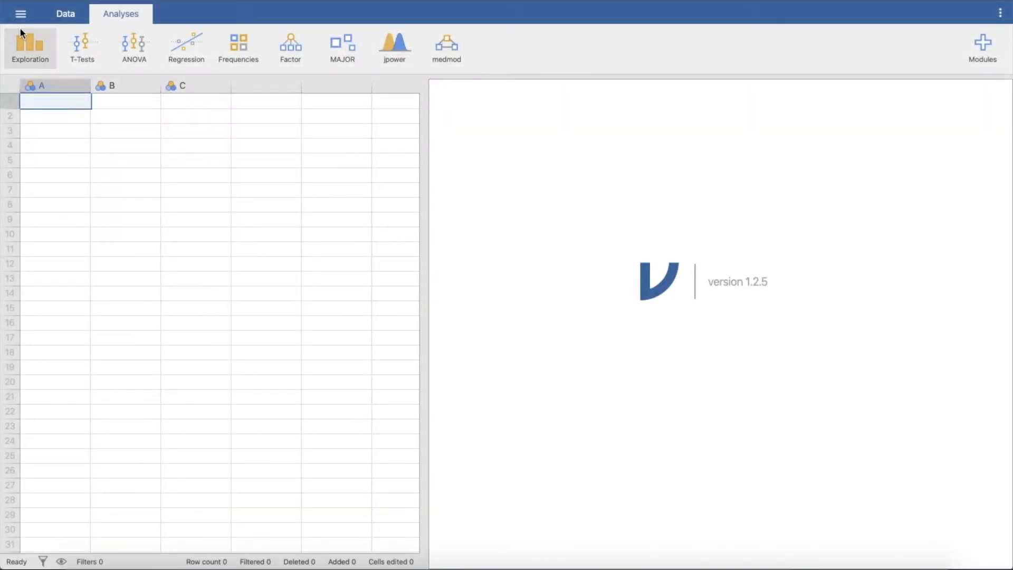
Open the data file covid update.sav from the 00. Renal 2020 folder on the Desktop in jamovi
left_click(21, 14)
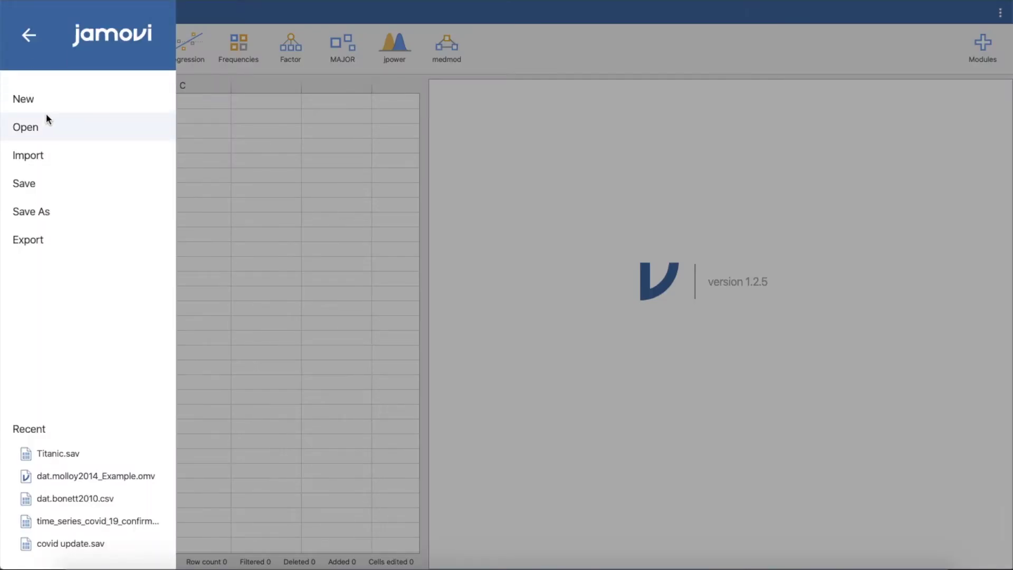
left_click(46, 114)
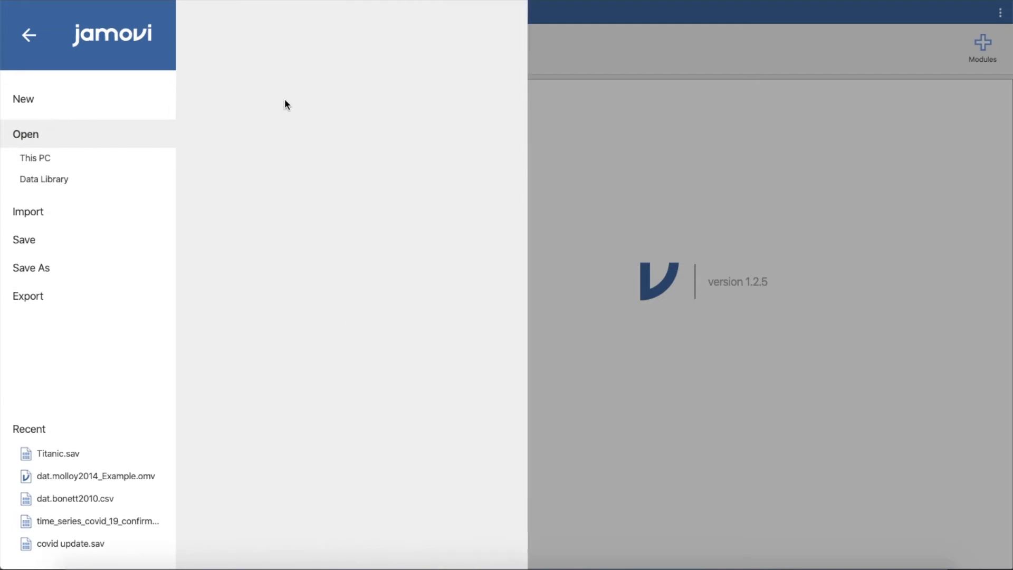
left_click(116, 158)
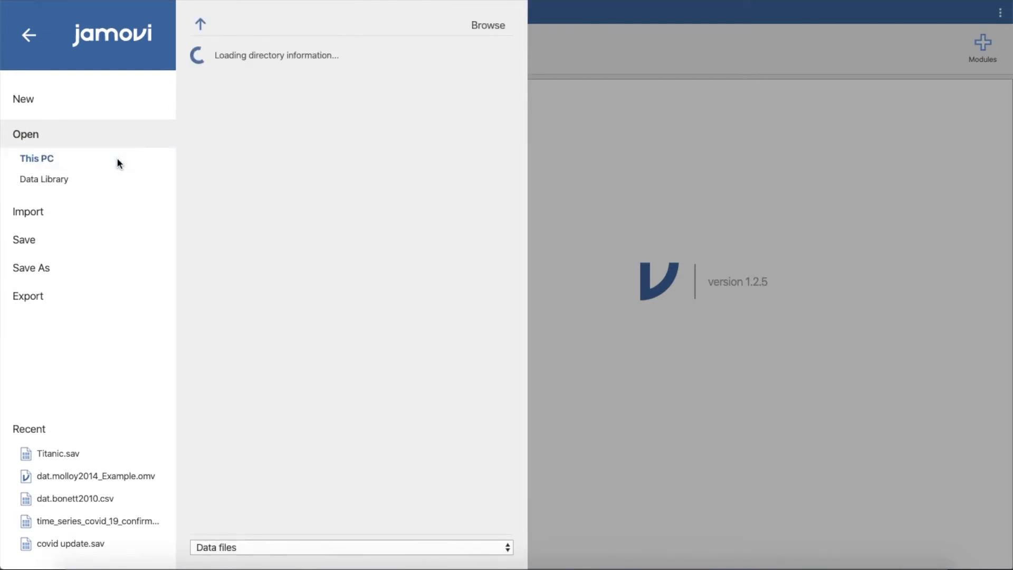
scroll(239, 372, "down", 10)
scroll(239, 372, "up", 10)
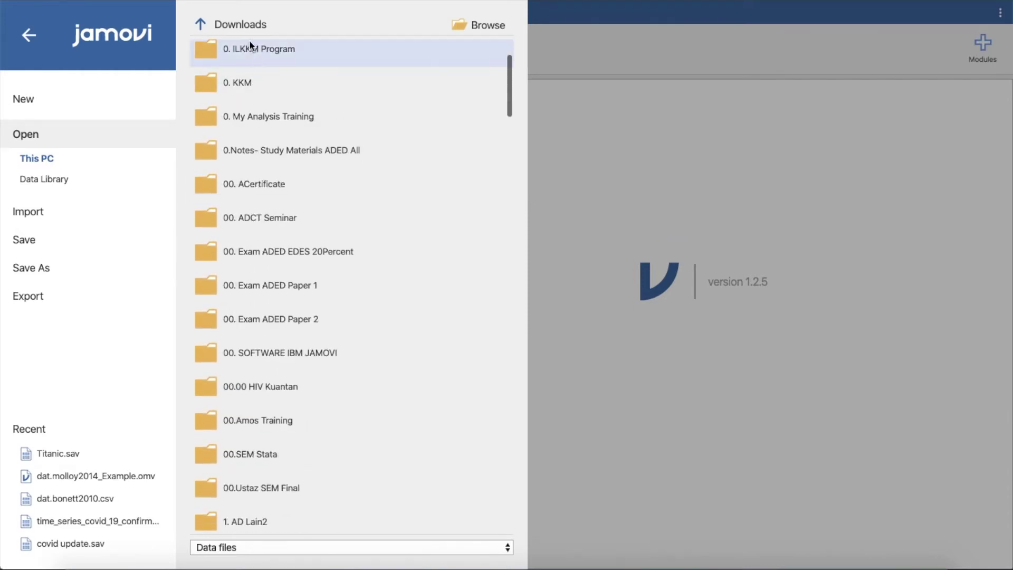
left_click(200, 25)
left_click(236, 119)
left_click(236, 120)
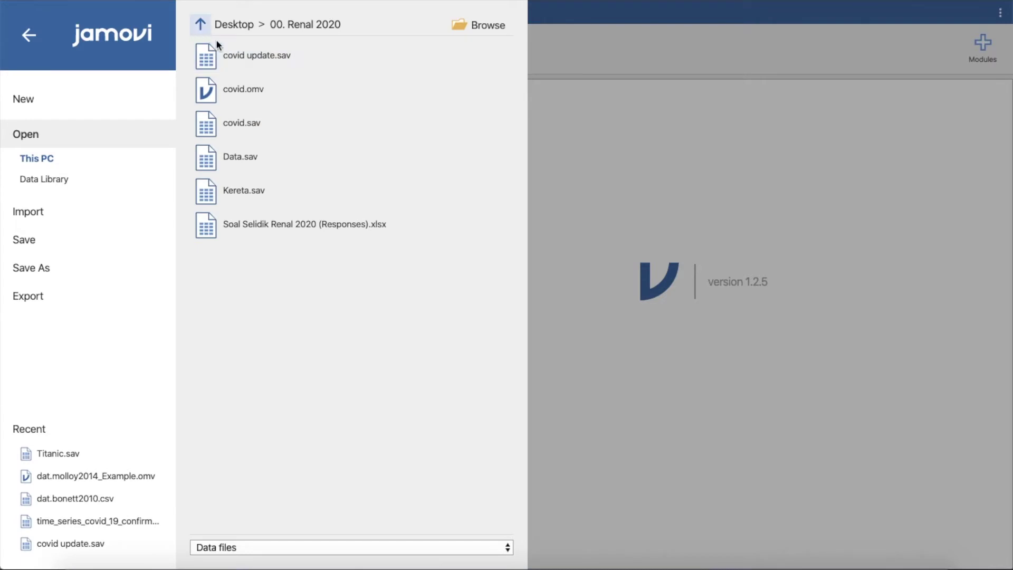
left_click(240, 59)
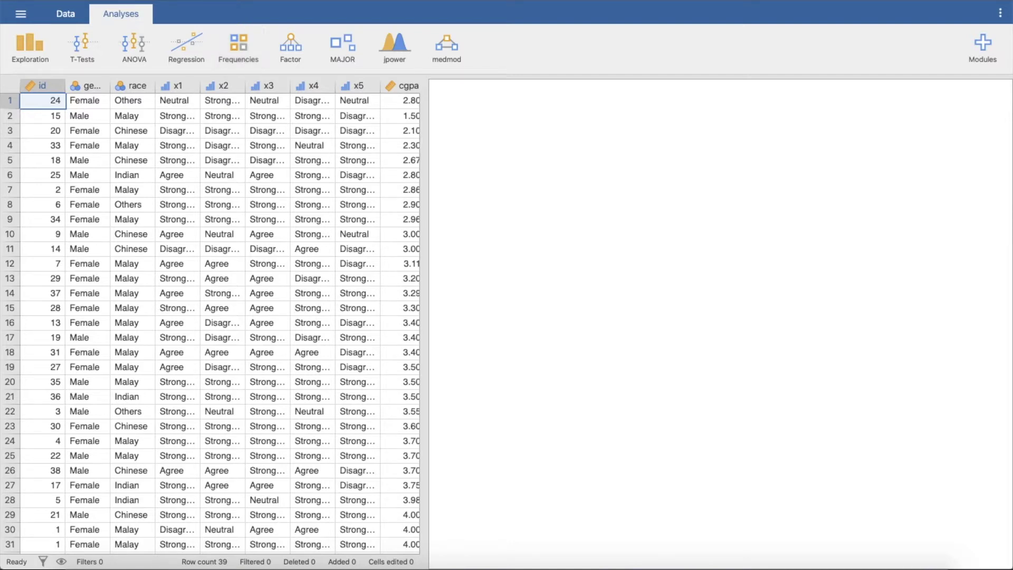
Check which file formats can be imported from this PC, and return to the dataset without importing anything
left_click(22, 14)
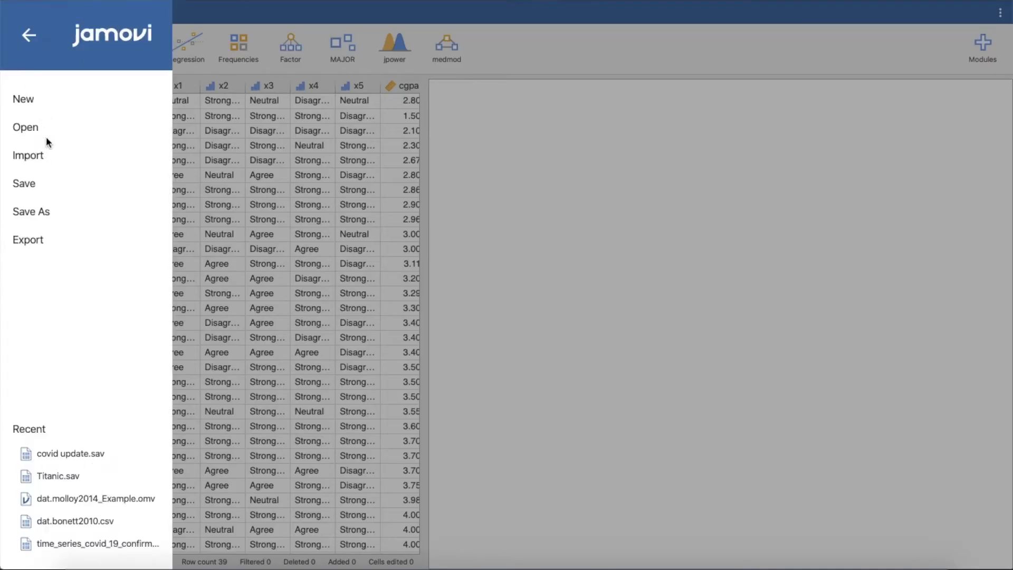
left_click(46, 134)
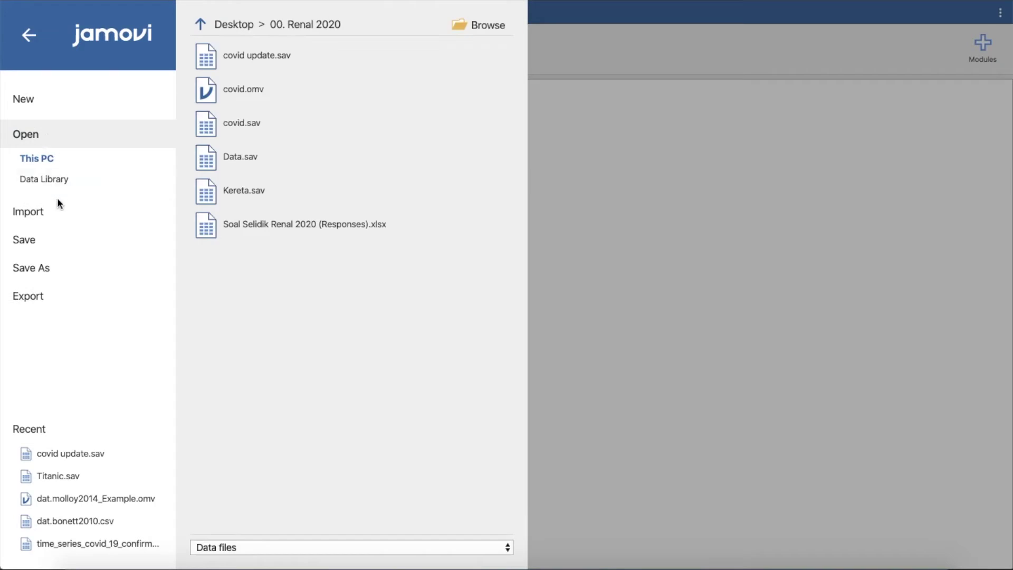
left_click(56, 210)
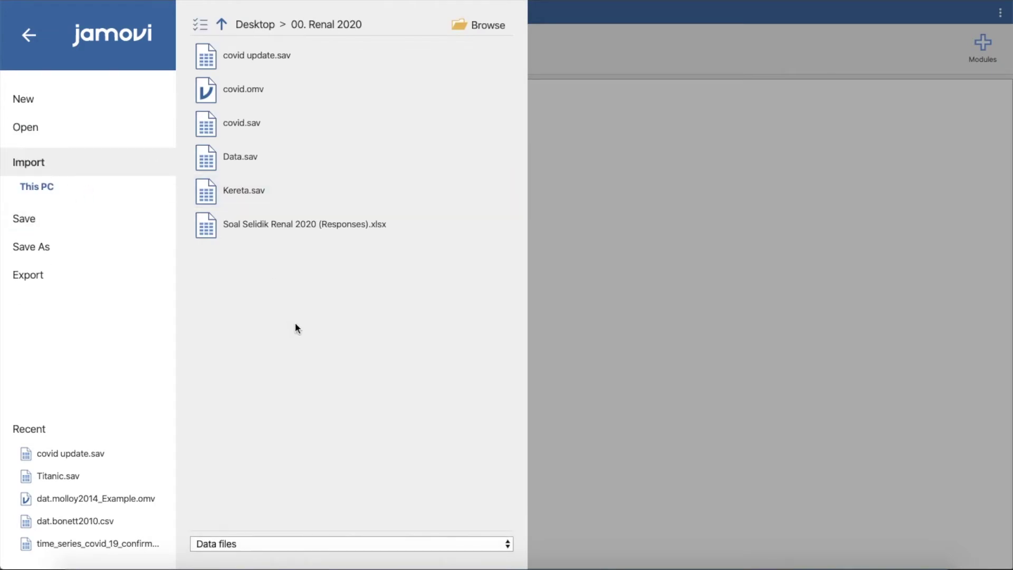
left_click(439, 539)
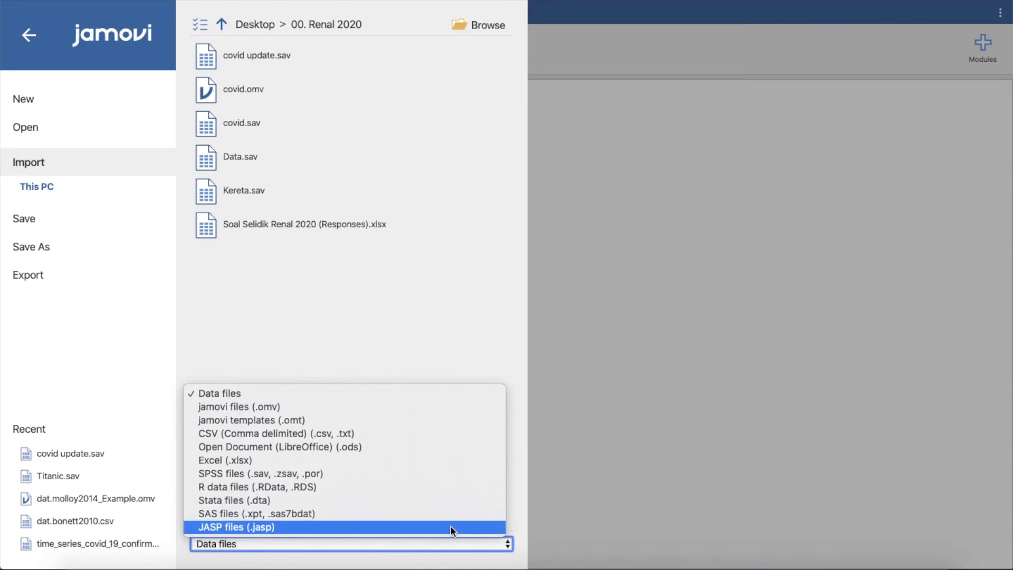
left_click(507, 304)
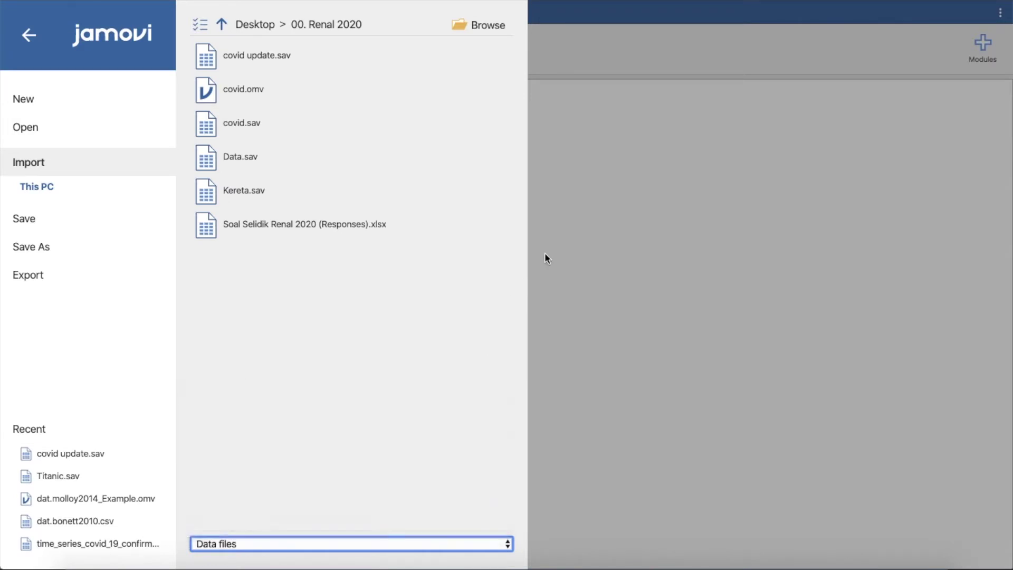
left_click(585, 216)
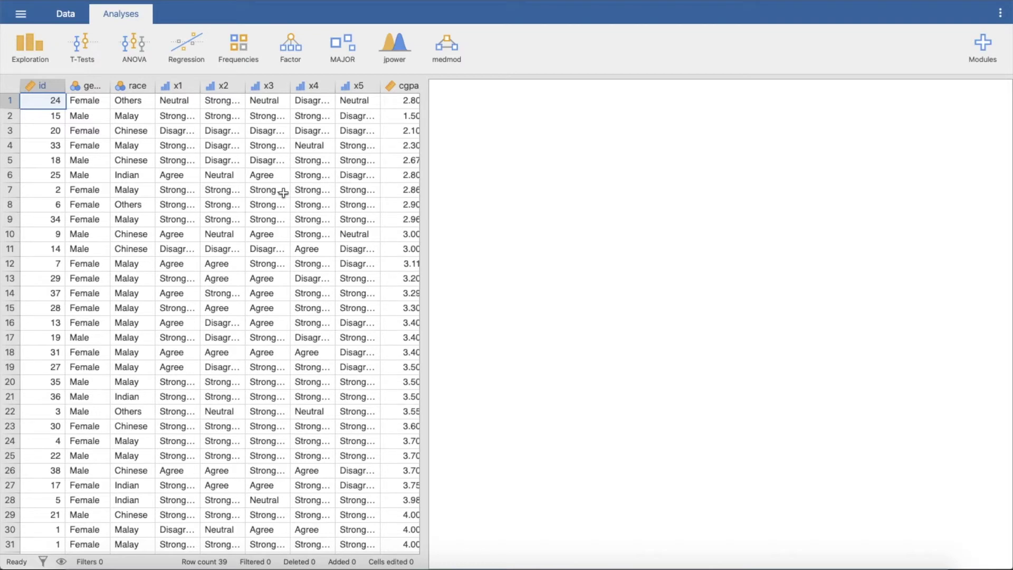
Start an Independent Samples T-Test with cgpa as the dependent variable
left_click(99, 47)
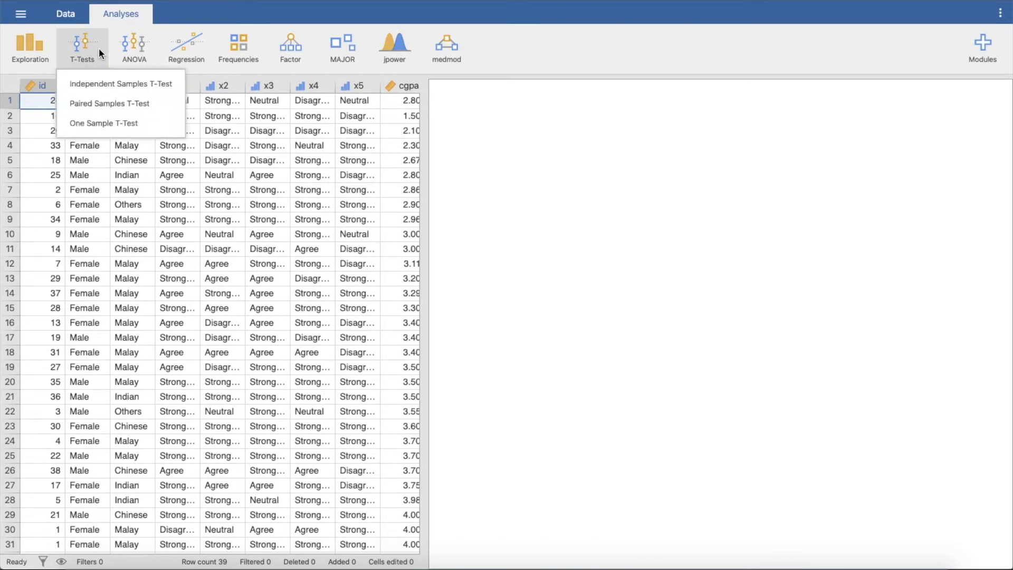
left_click(116, 83)
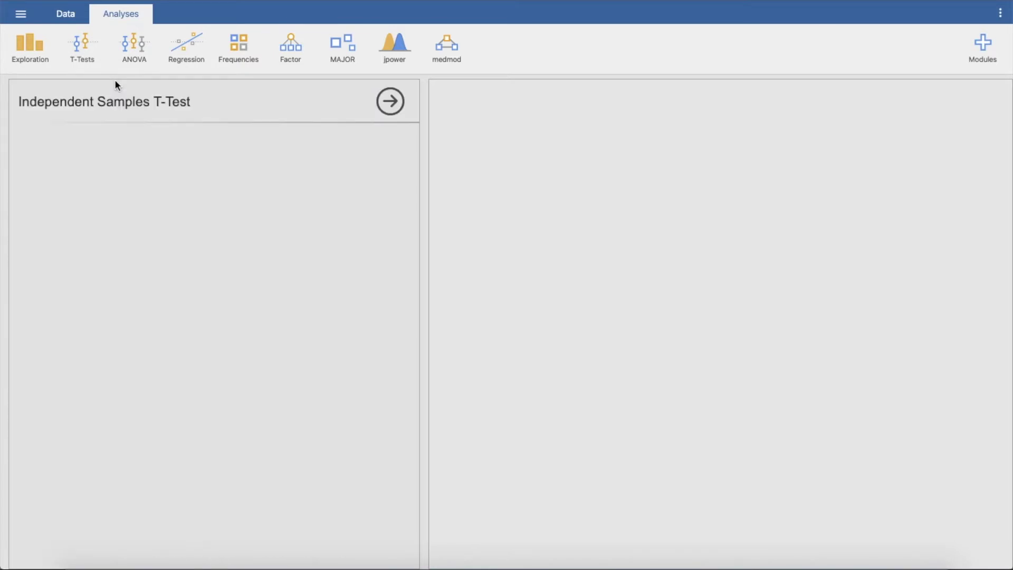
scroll(89, 199, "down", 1)
scroll(89, 199, "down", 3)
left_click(78, 170)
left_click(208, 158)
Set gender as the t-test's grouping variable and add the mean difference and descriptives to its output
scroll(105, 194, "up", 5)
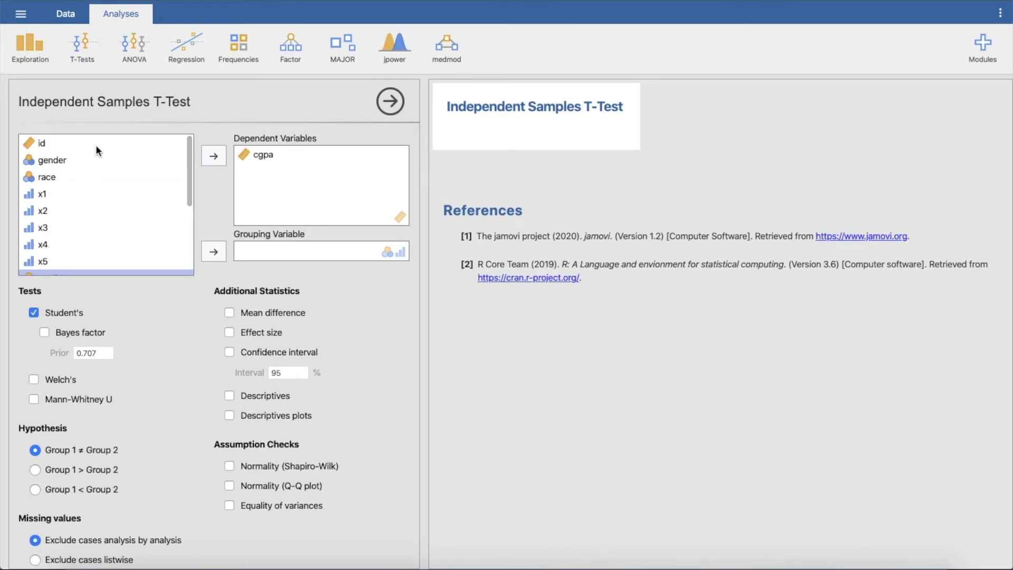
left_click(91, 158)
left_click(214, 252)
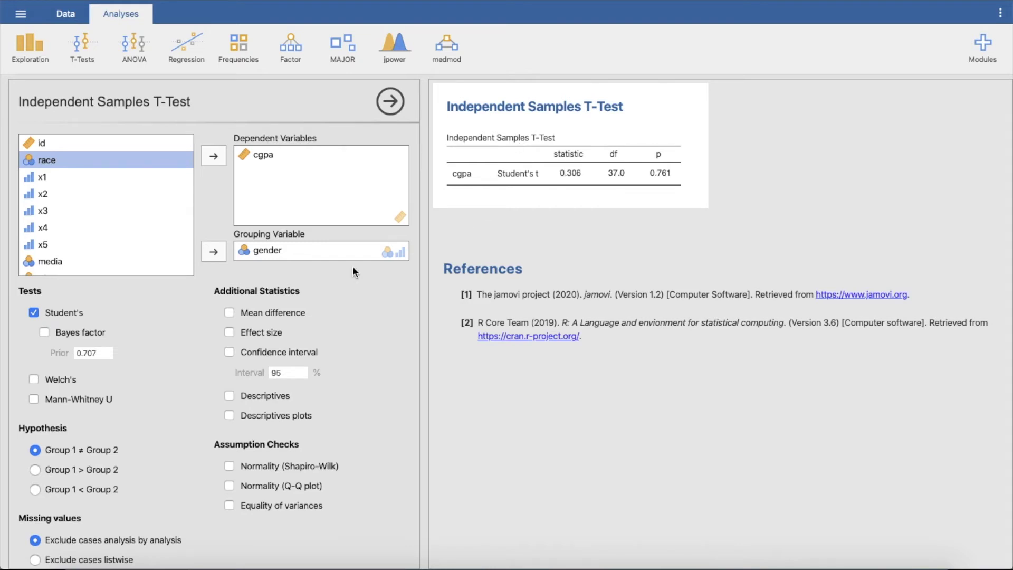
left_click(288, 312)
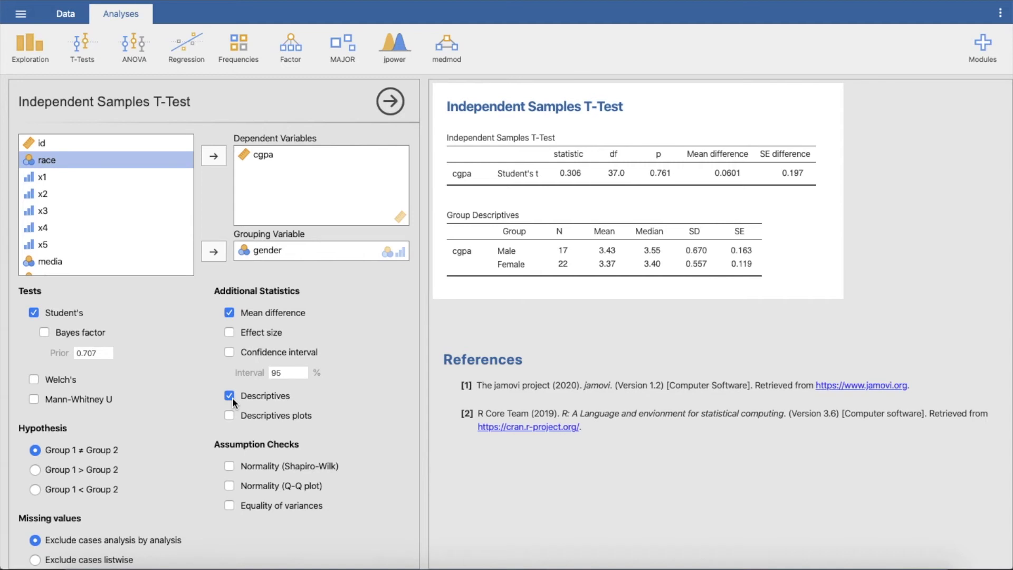
Copy the Group Descriptives table and paste it into a new blank Microsoft Word document
right_click(565, 258)
left_click(588, 252)
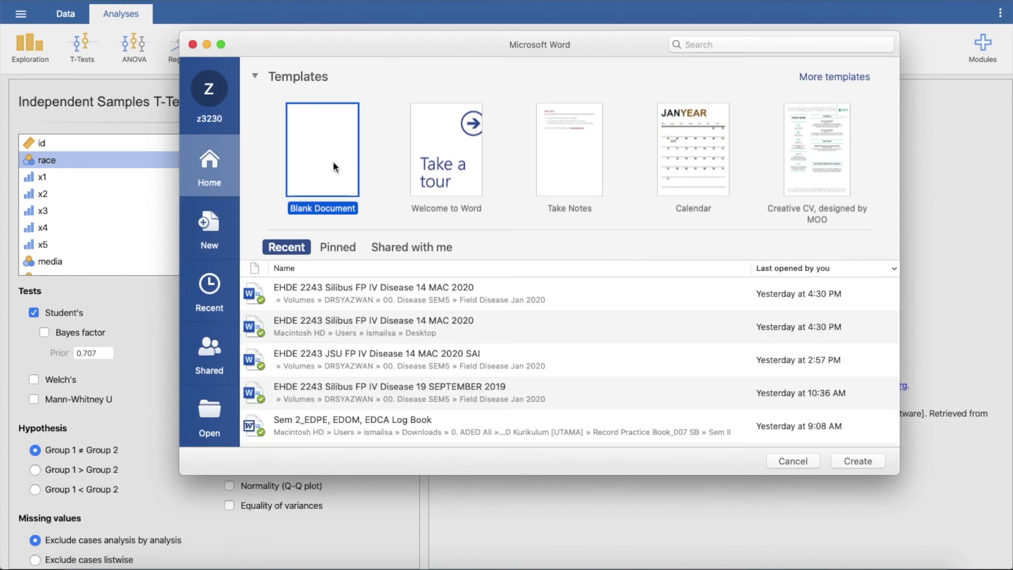
double_click(334, 162)
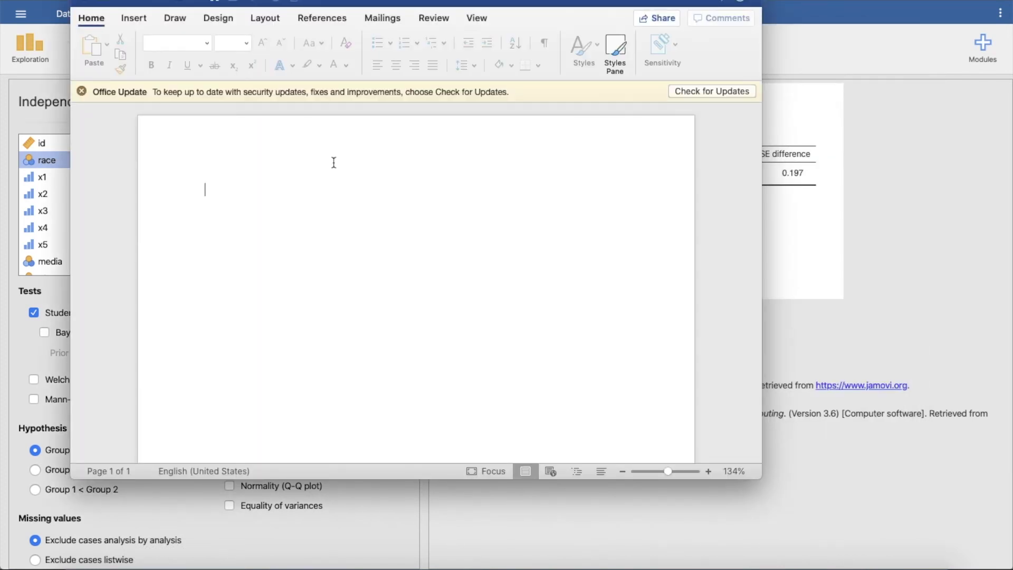
key("super+v")
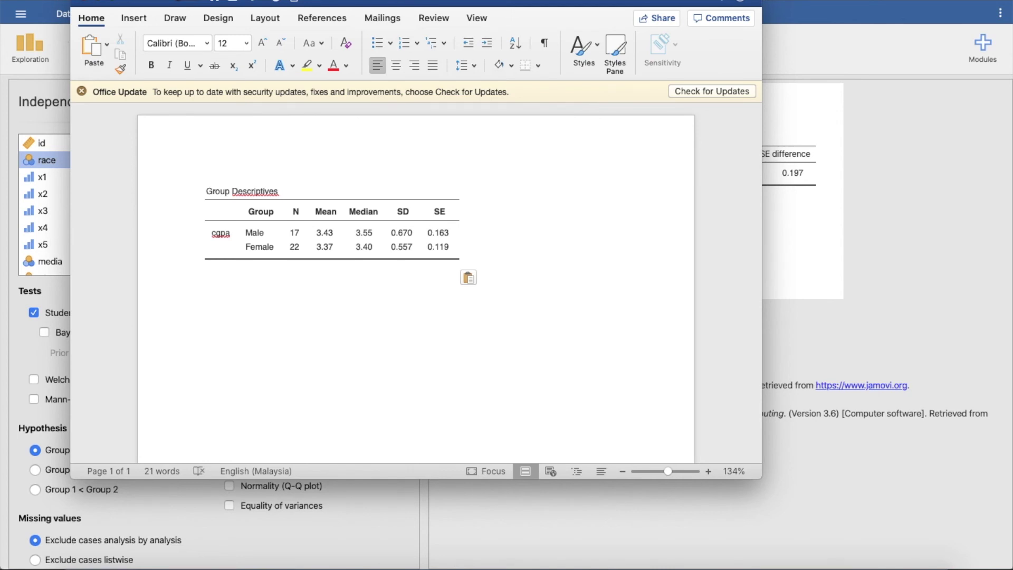
Copy the Independent Samples T-Test results table into the Word document below the Group Descriptives table, and return to jamovi
left_click(845, 125)
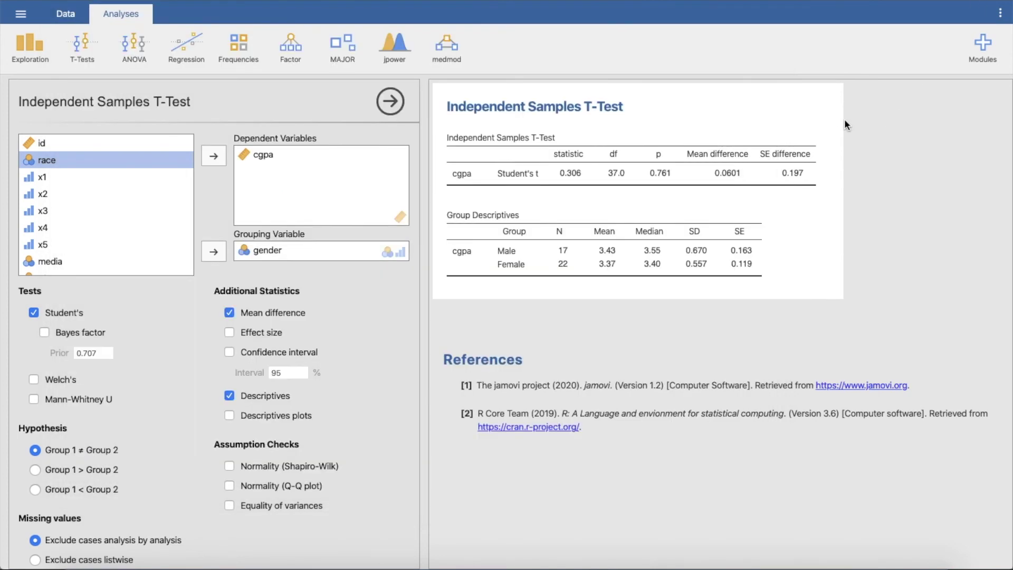
right_click(756, 164)
left_click(810, 166)
key("ctrl+Up")
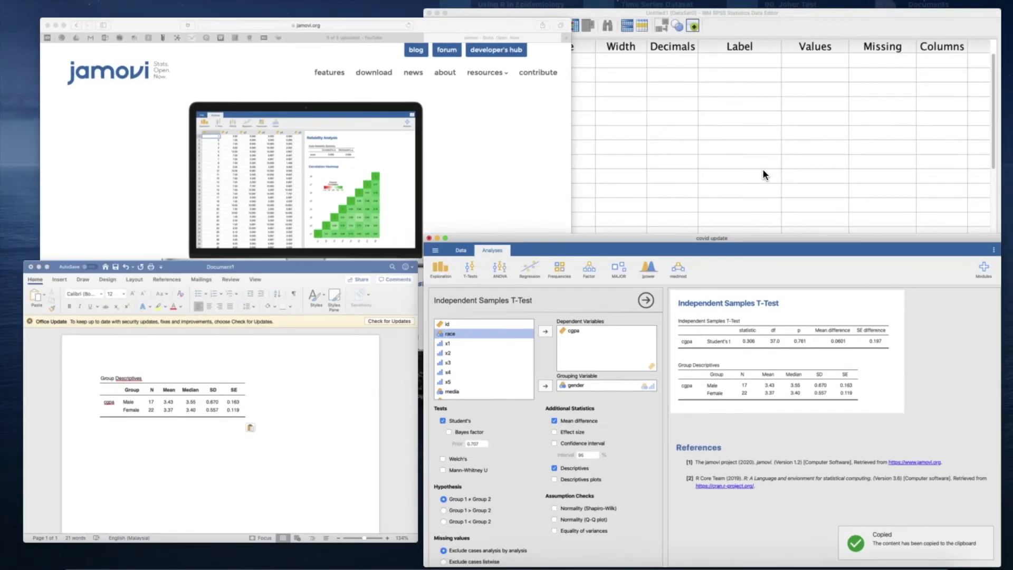
left_click(298, 351)
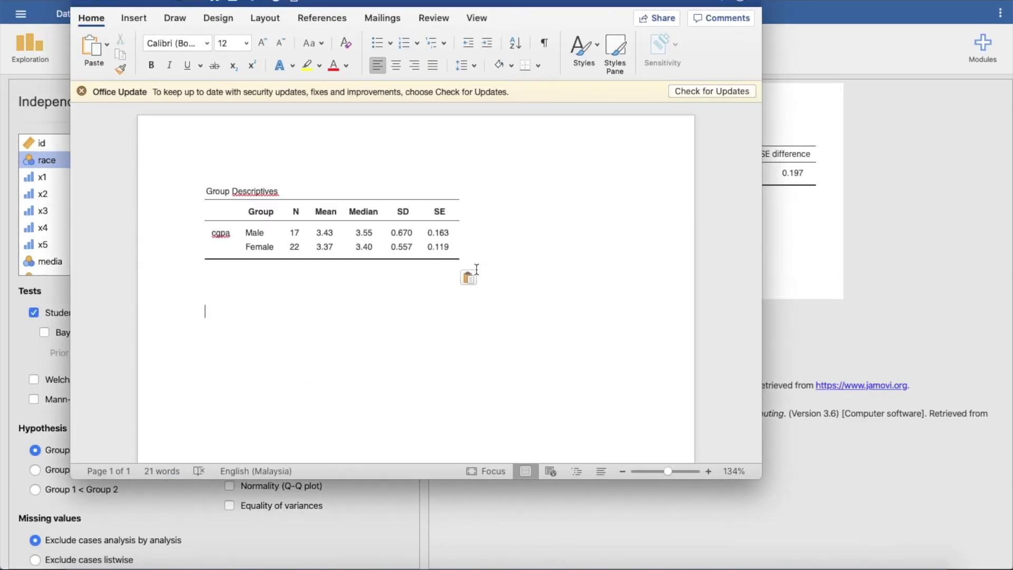
key("super+v")
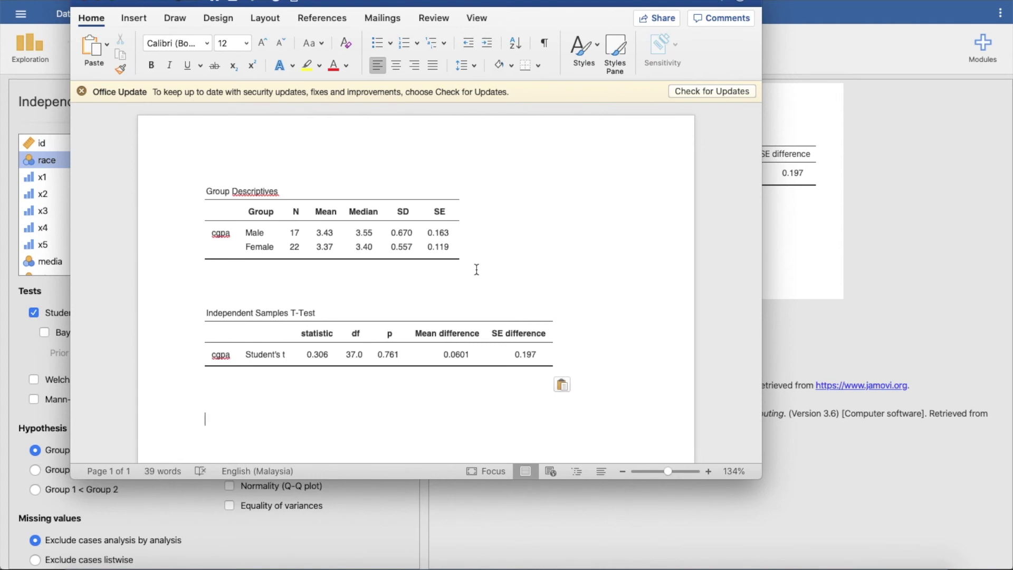
left_click(825, 172)
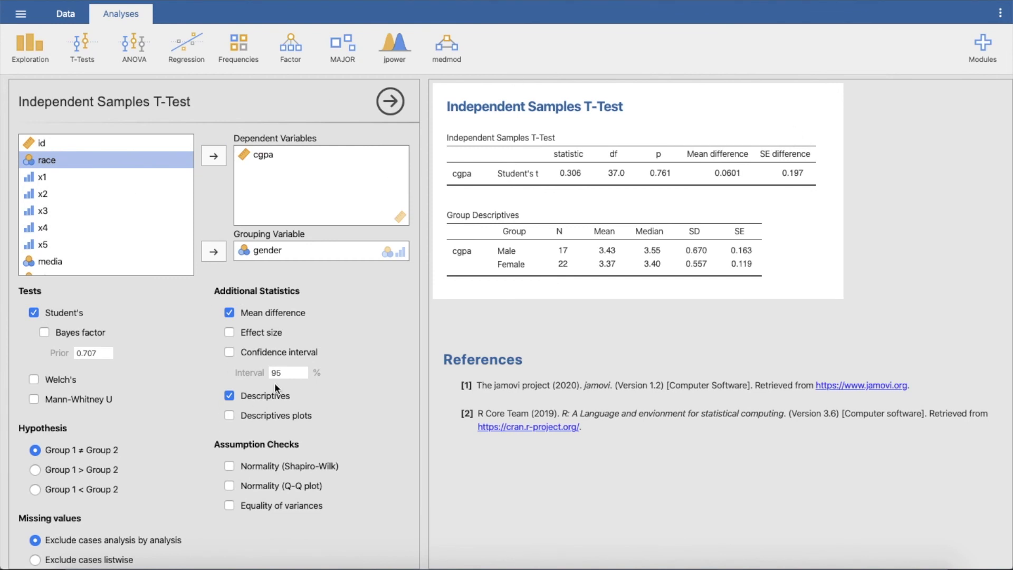
scroll(275, 383, "down", 1)
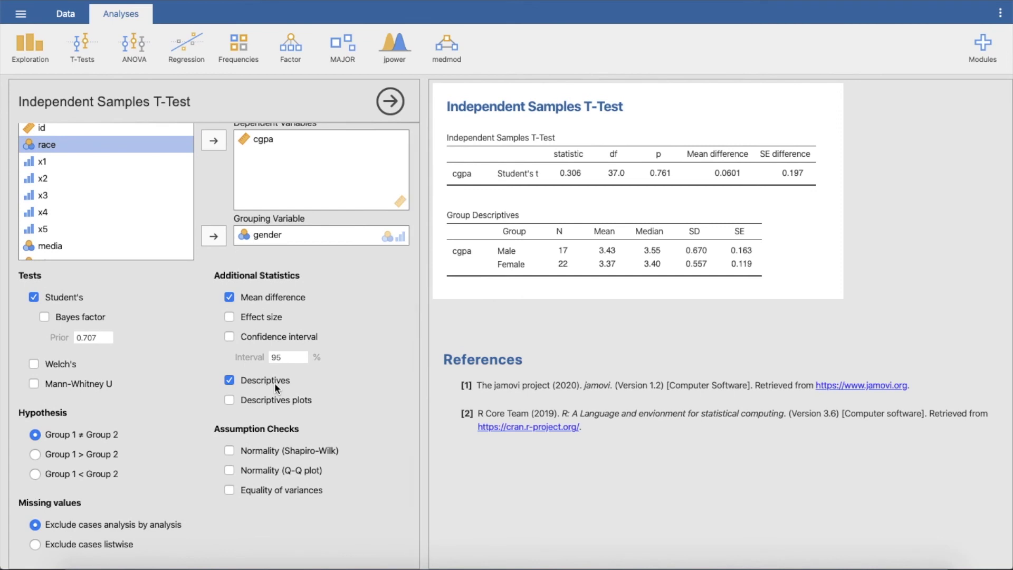